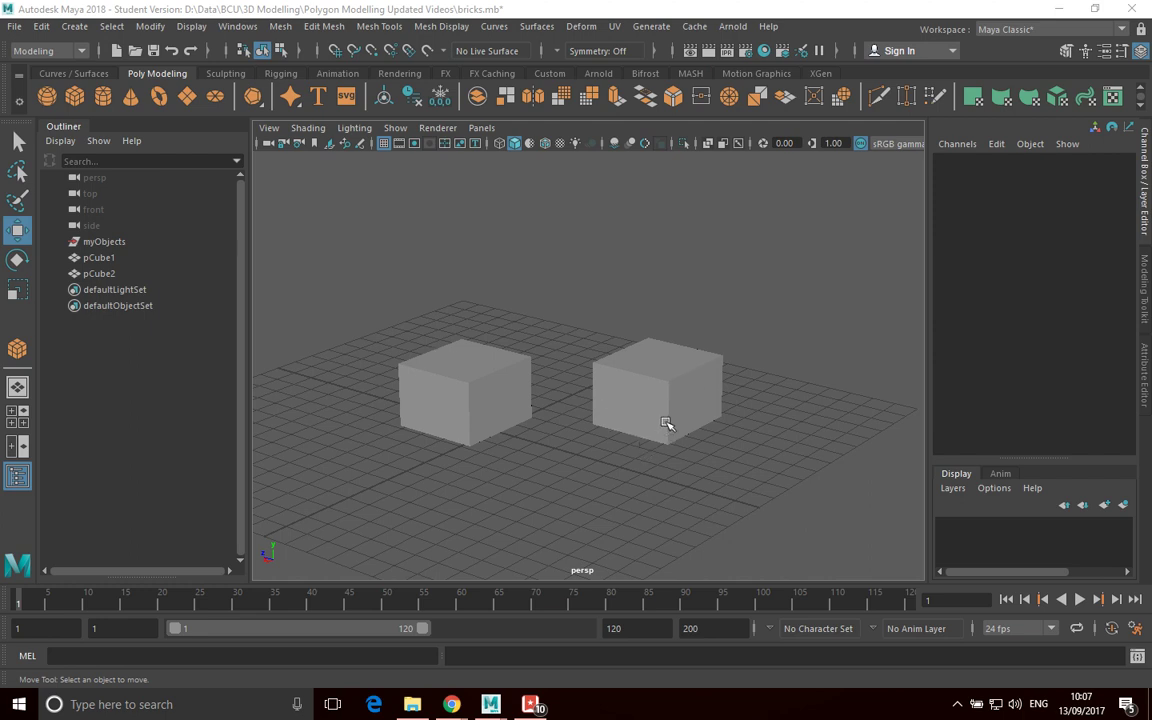
Turn on grid snapping and move pCube2 along the X axis to a Translate X of -4.
click(663, 390)
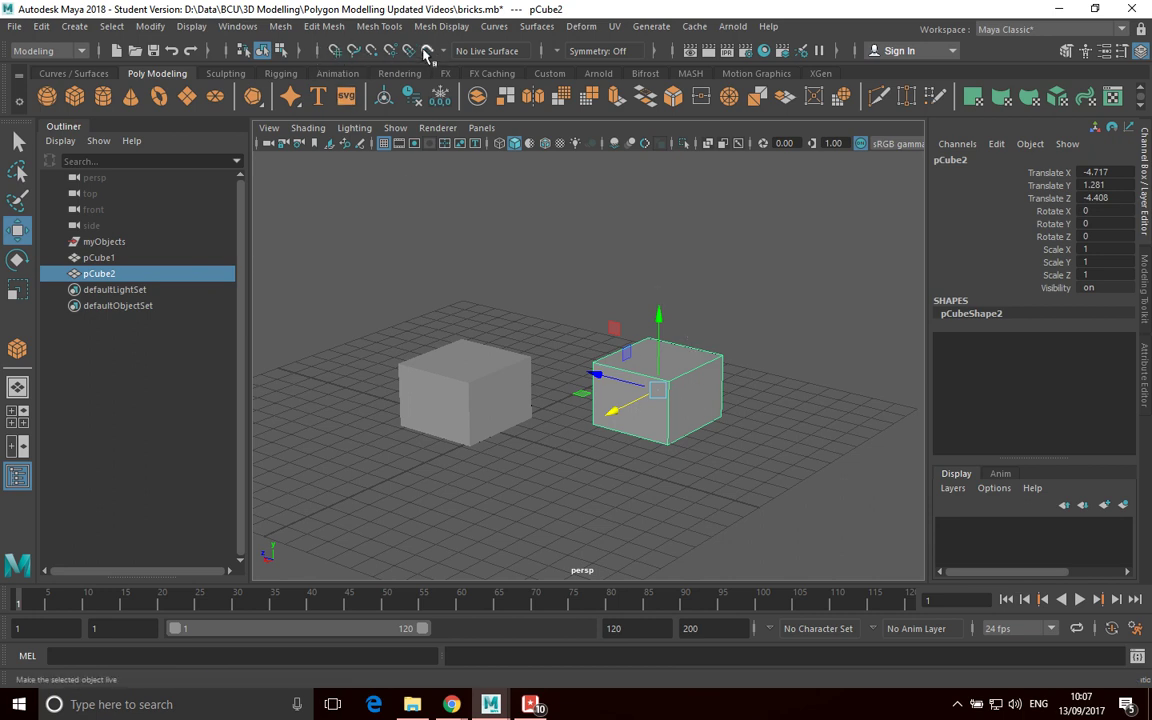
click(336, 52)
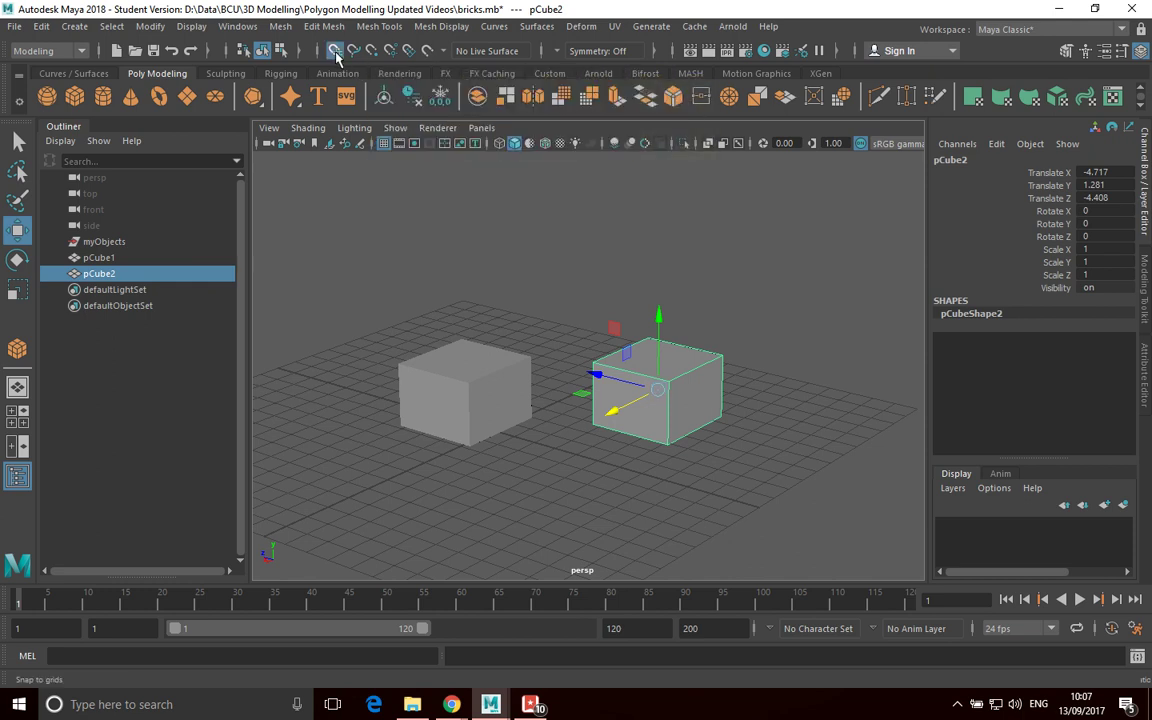
mouse_move(612, 417)
mouse_down()
mouse_move(505, 458)
mouse_move(653, 414)
mouse_move(562, 457)
mouse_move(633, 425)
mouse_up()
alt+drag(635, 525, 656, 437)
alt+drag(564, 473, 638, 501)
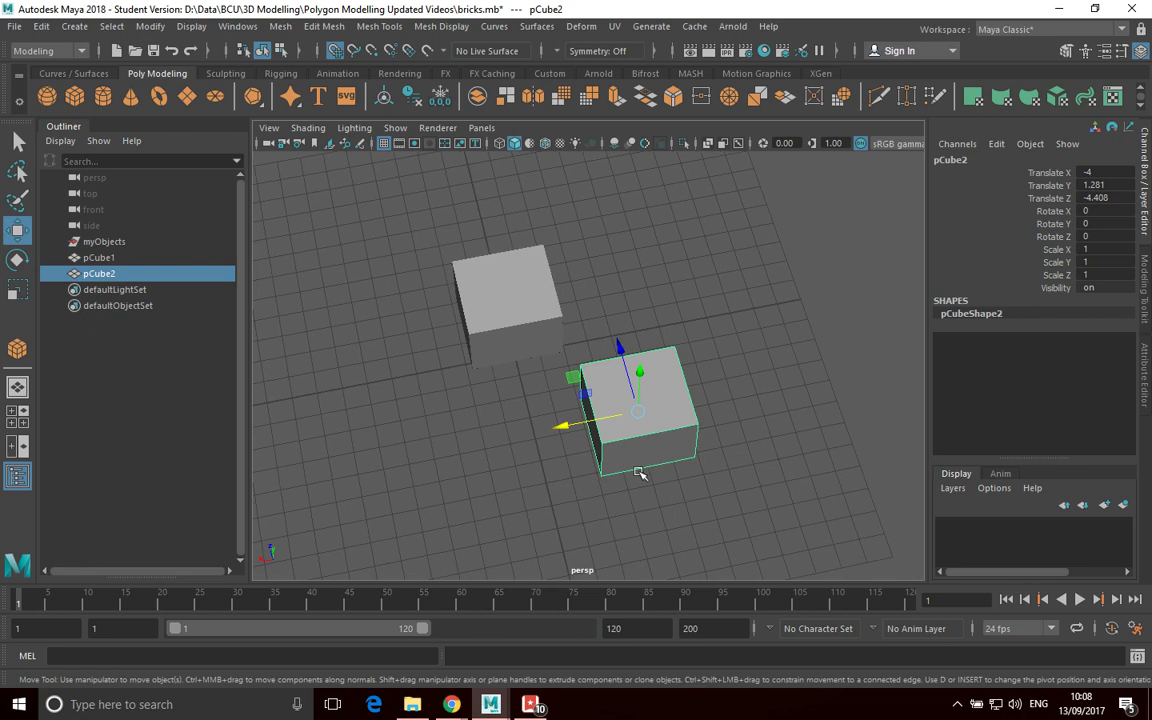
Move pCube2 along the X axis with grid snapping to a Translate X of -5.
scroll(600, 440, up, 3)
scroll(590, 450, down, 2)
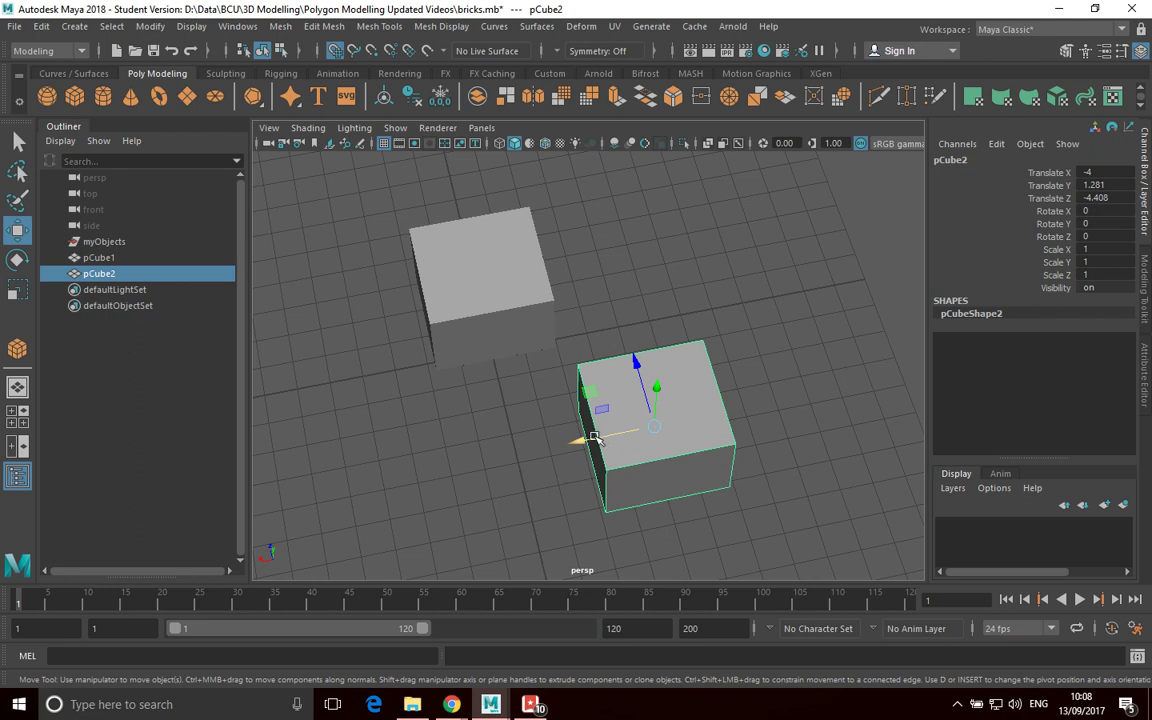
mouse_move(658, 427)
alt+mouse_down()
mouse_move(653, 465)
mouse_move(647, 438)
alt+mouse_up()
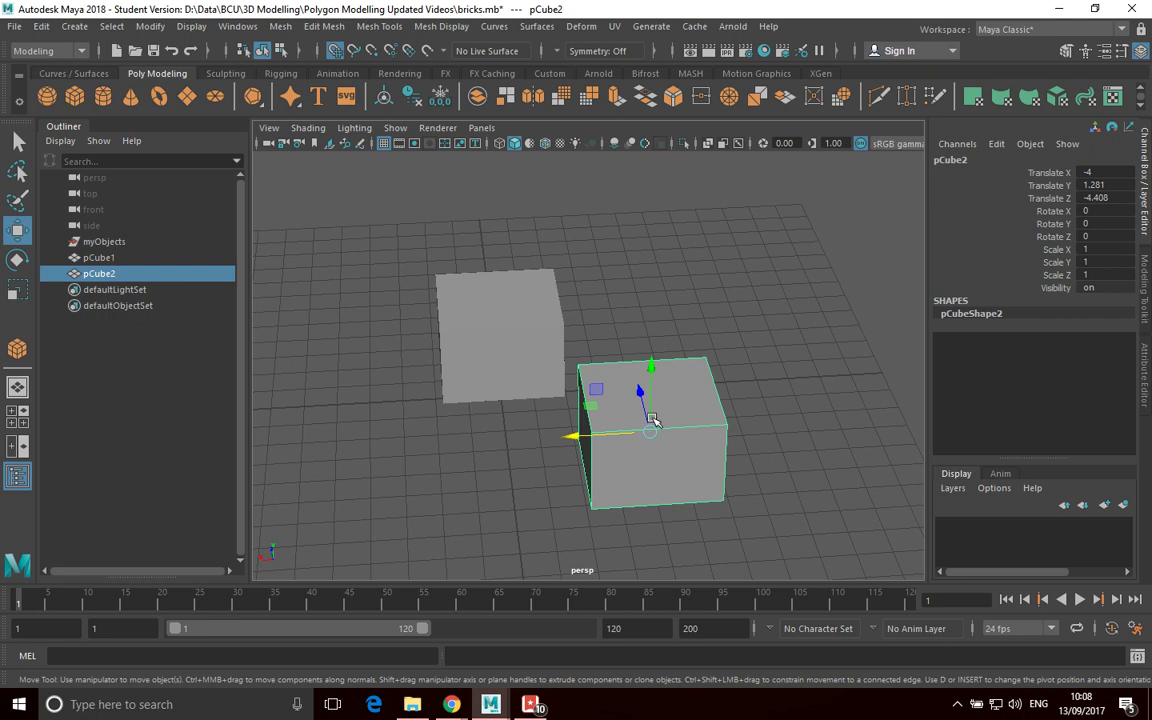
mouse_move(661, 437)
alt+mouse_down()
mouse_move(622, 442)
mouse_move(654, 474)
mouse_move(665, 450)
alt+mouse_up()
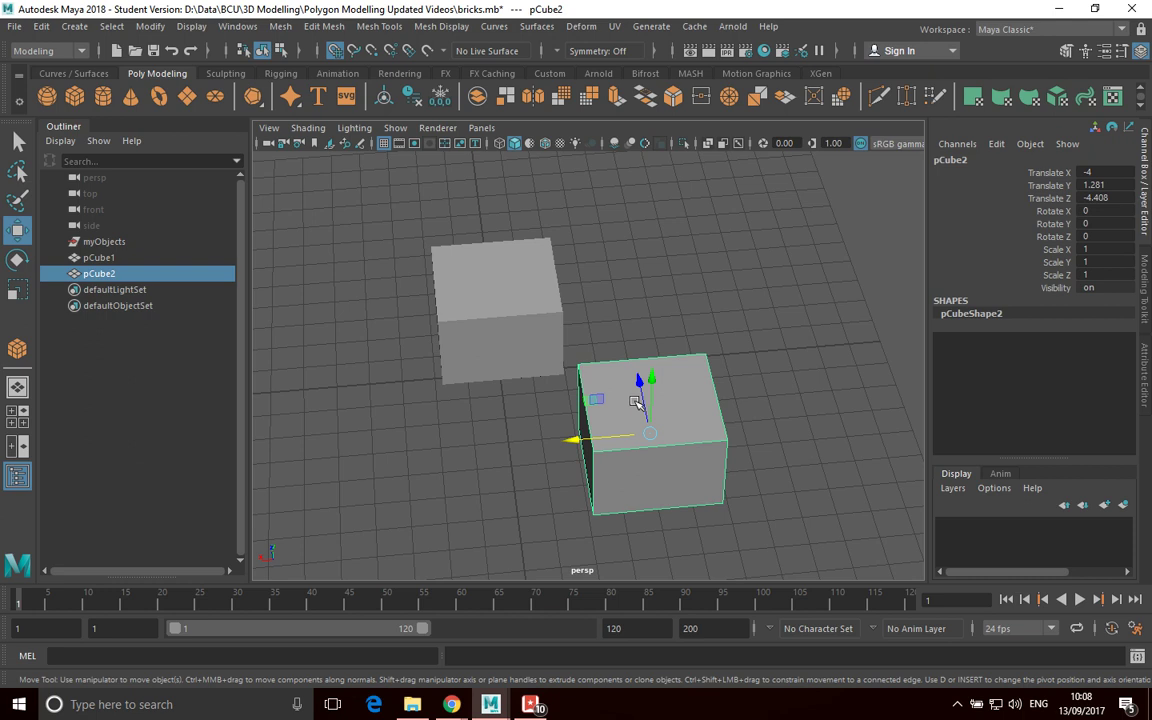
alt+drag(622, 391, 561, 397)
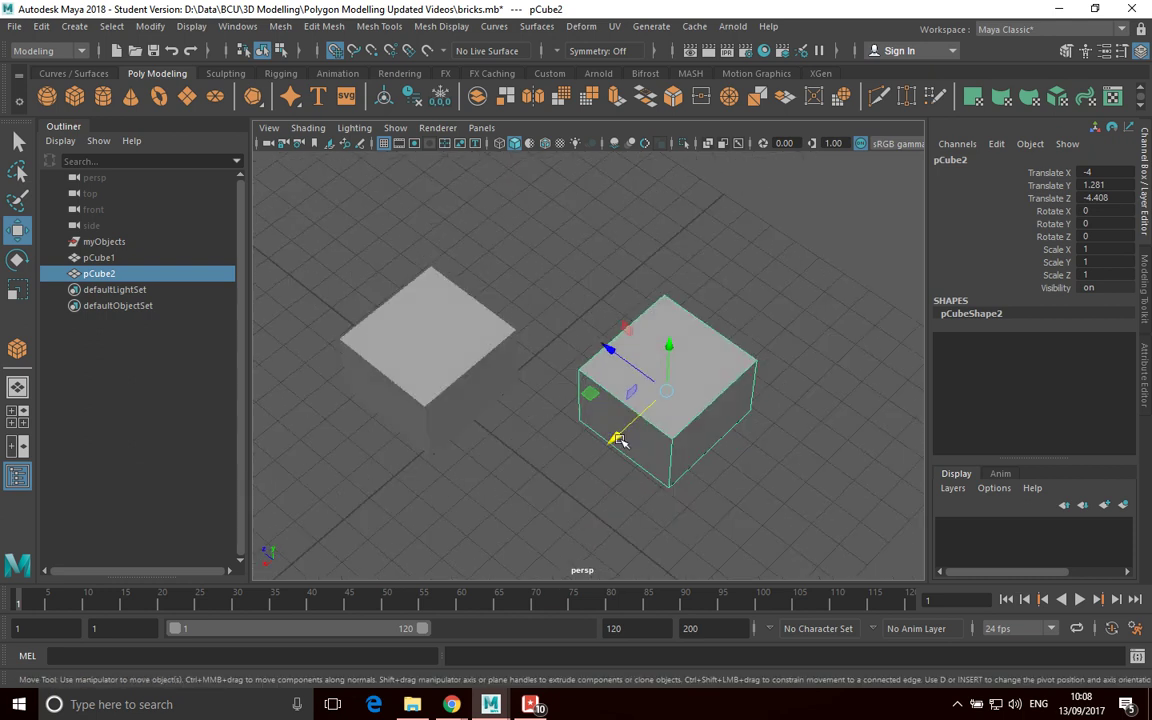
drag(690, 370, 603, 368)
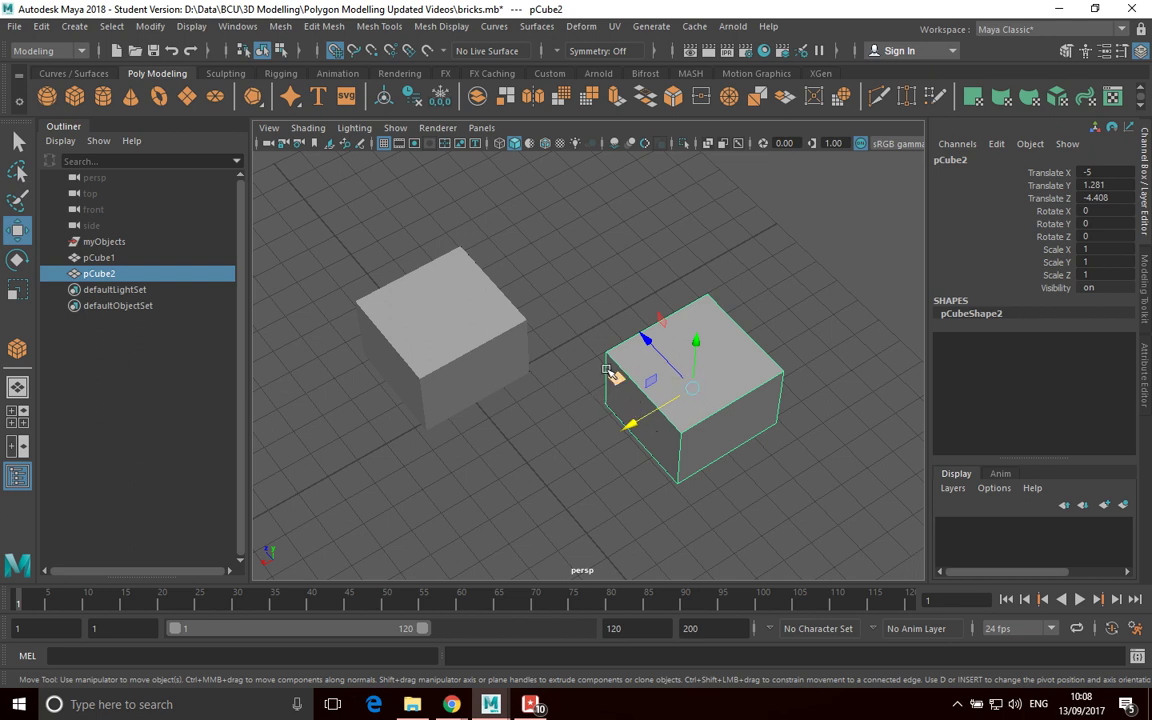
Switch from grid snapping to point snapping.
click(335, 51)
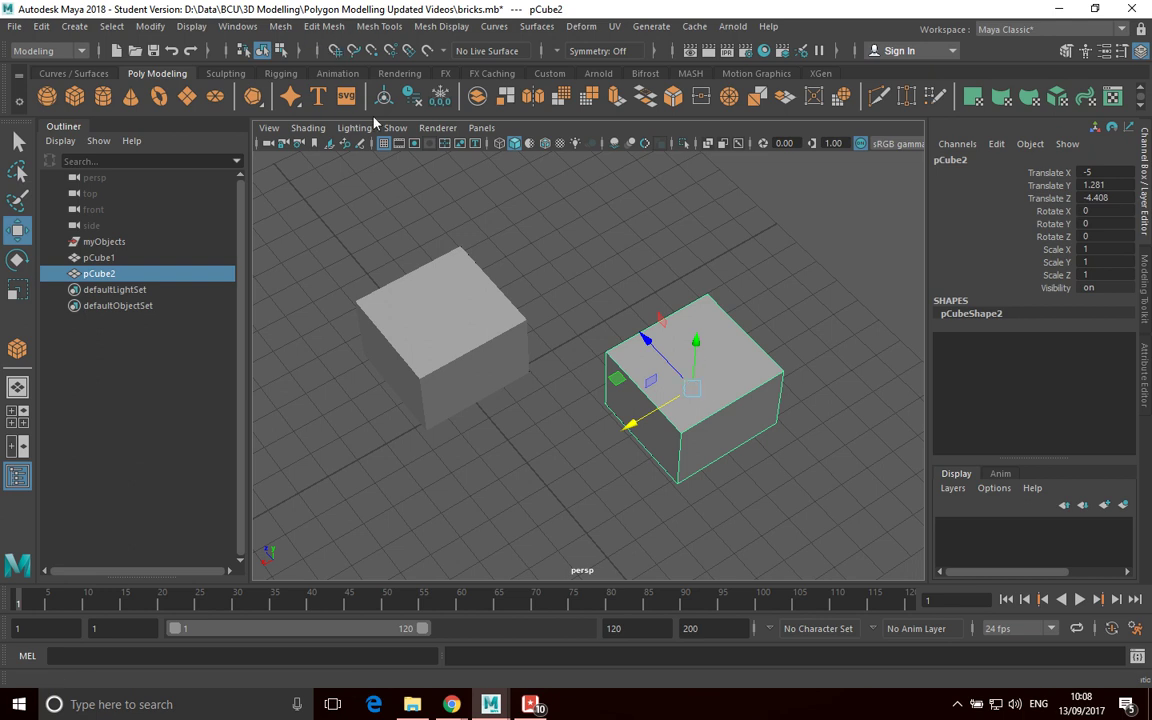
click(371, 51)
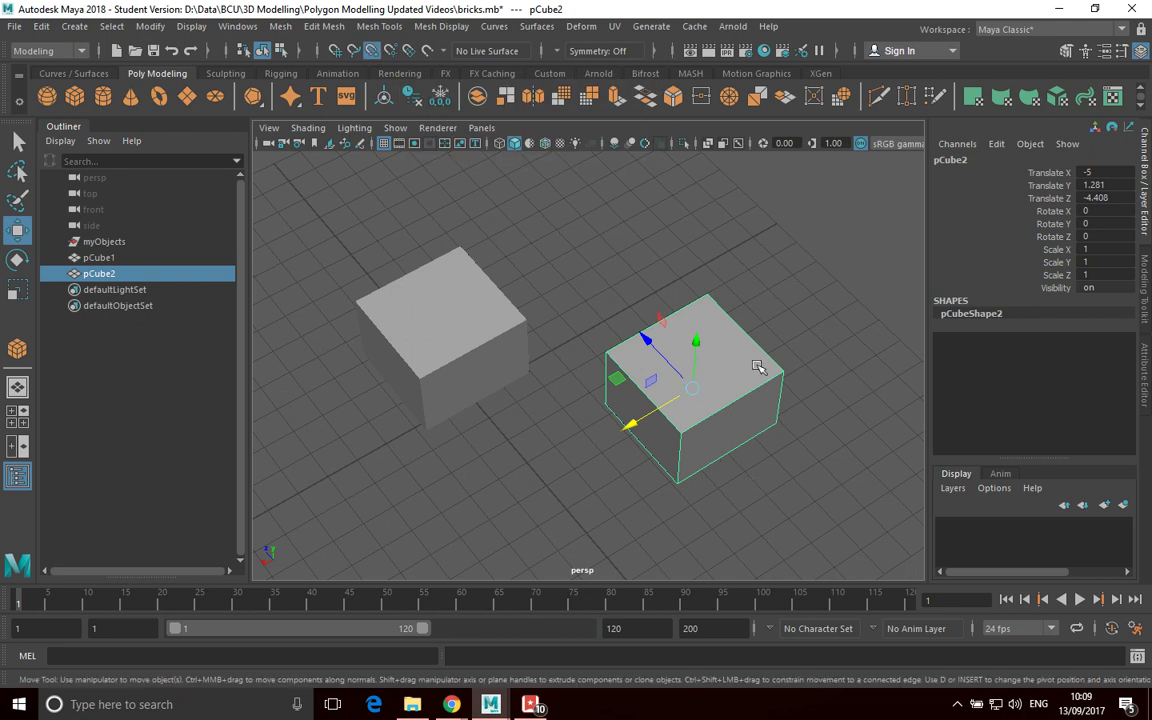
Try to move pCube2 freely by its centre pivot with point snapping, and undo the move.
mouse_move(787, 386)
alt+mouse_down()
mouse_move(774, 373)
mouse_move(841, 355)
mouse_move(779, 368)
mouse_move(784, 381)
alt+mouse_up()
drag(697, 398, 695, 398)
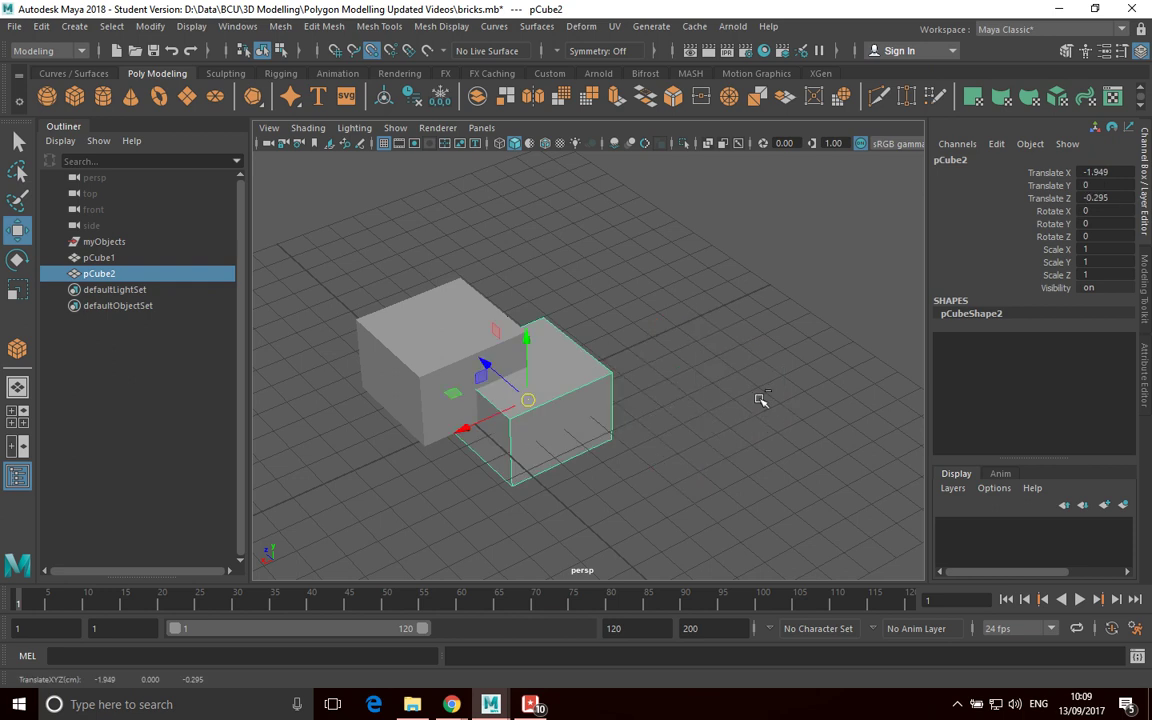
key(ctrl+z)
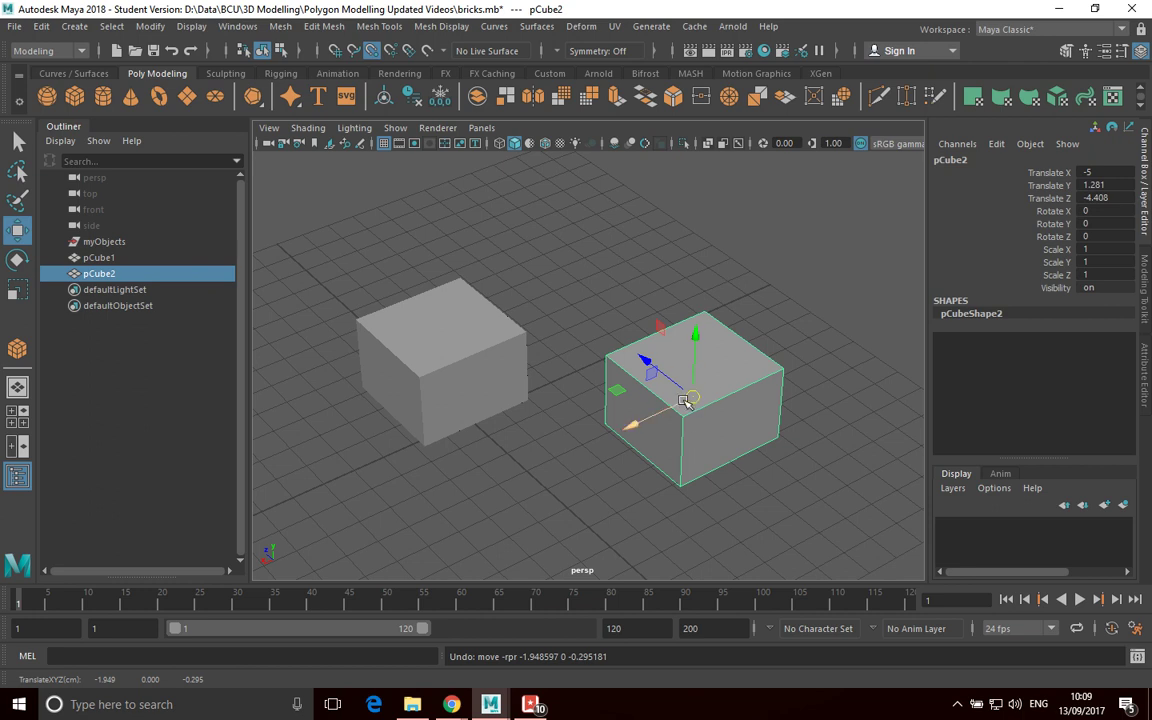
Try to reposition the pivot of pCube2 freely with point snapping, and undo the pivot move.
drag(695, 398, 700, 398)
key(d)
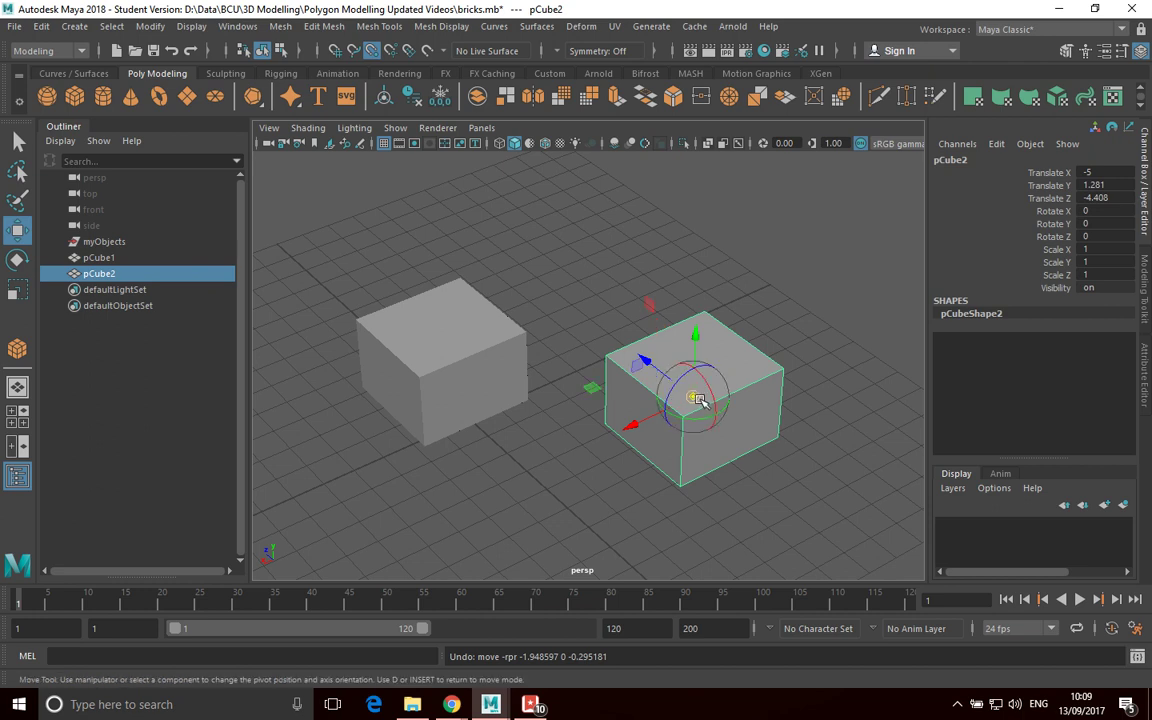
key(d)
key(d)
drag(697, 400, 678, 378)
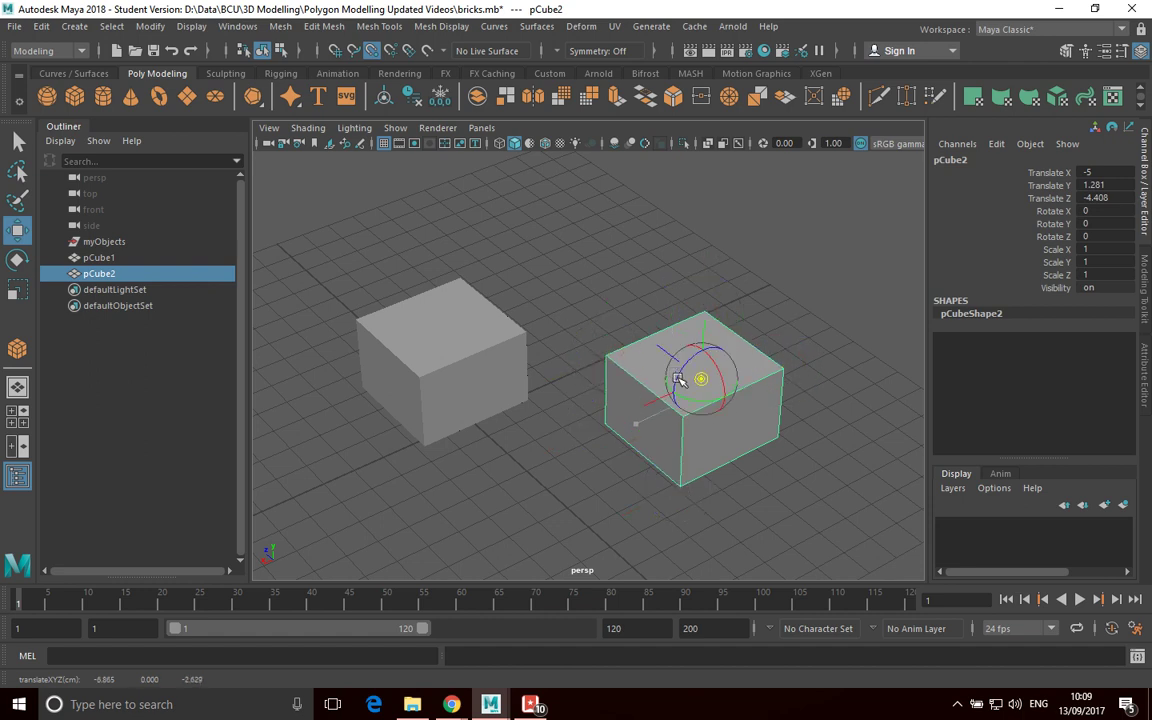
key(ctrl+z)
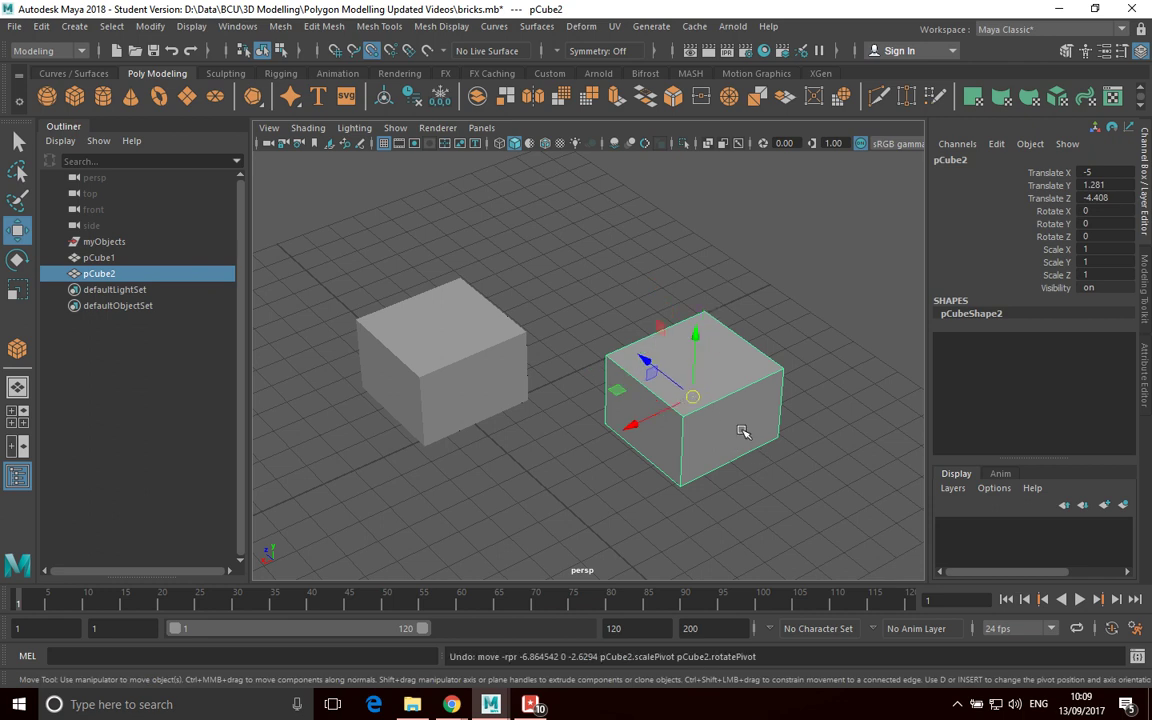
Reselect pCube2 and snap its pivot along the X axis onto the cube's side face.
alt+drag(710, 419, 594, 458)
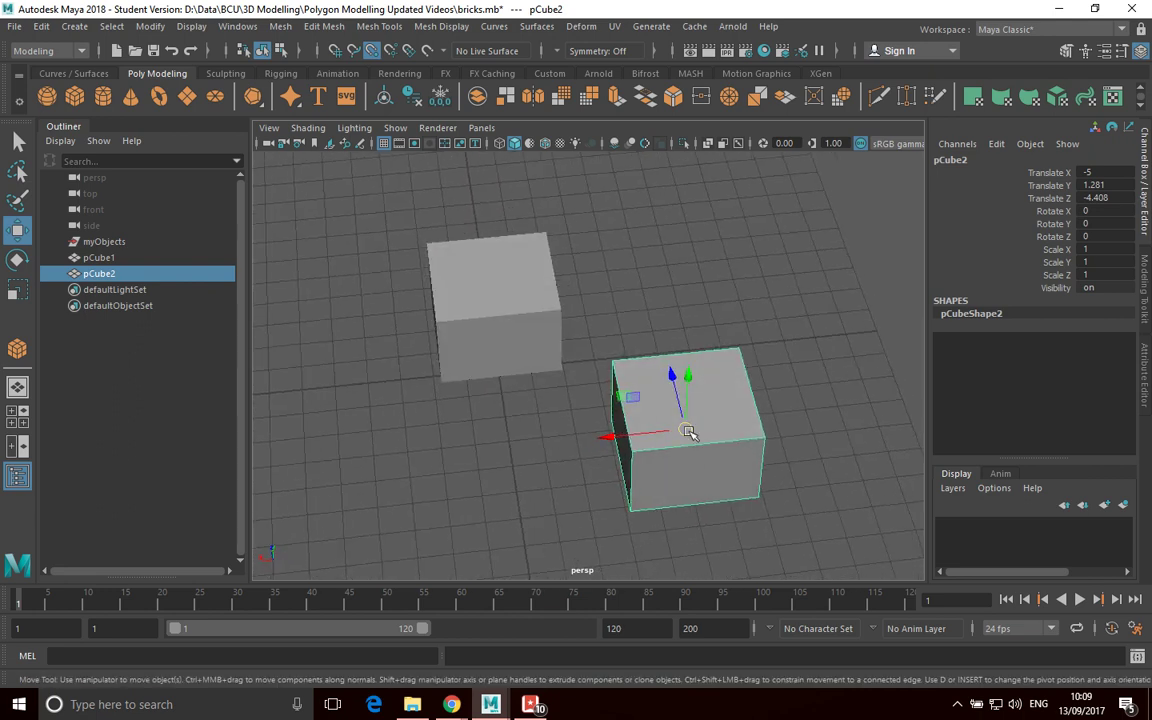
mouse_move(678, 455)
alt+mouse_down()
mouse_move(679, 437)
mouse_move(679, 455)
alt+mouse_up()
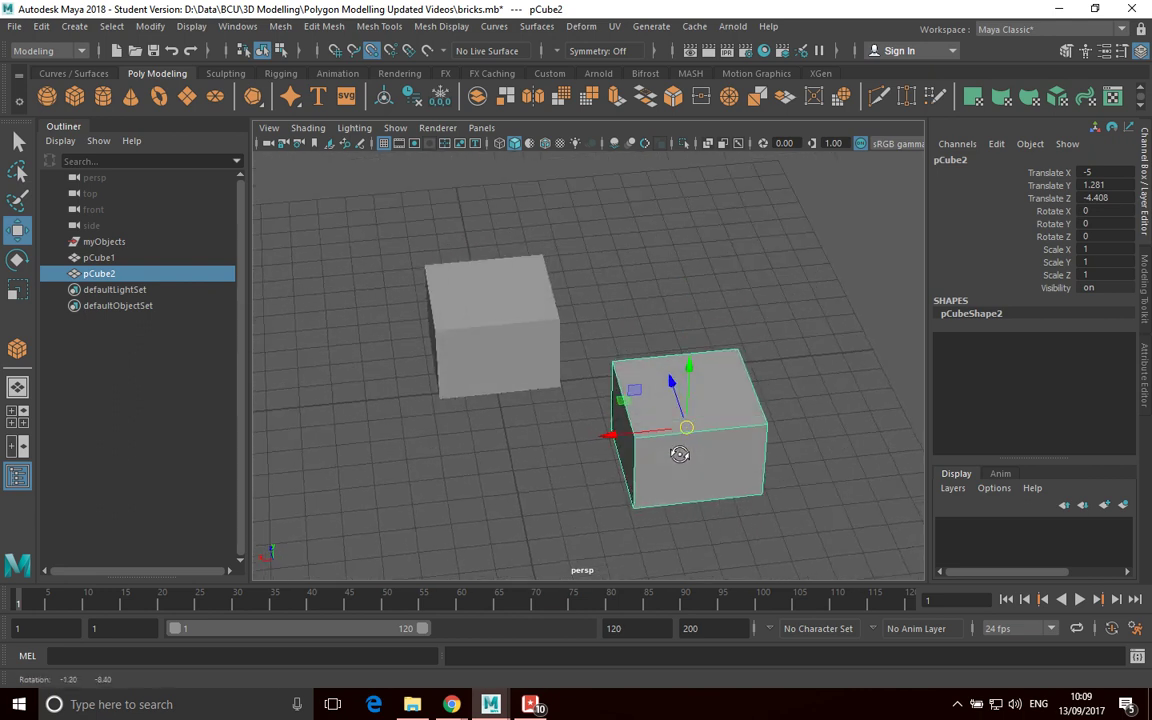
click(600, 505)
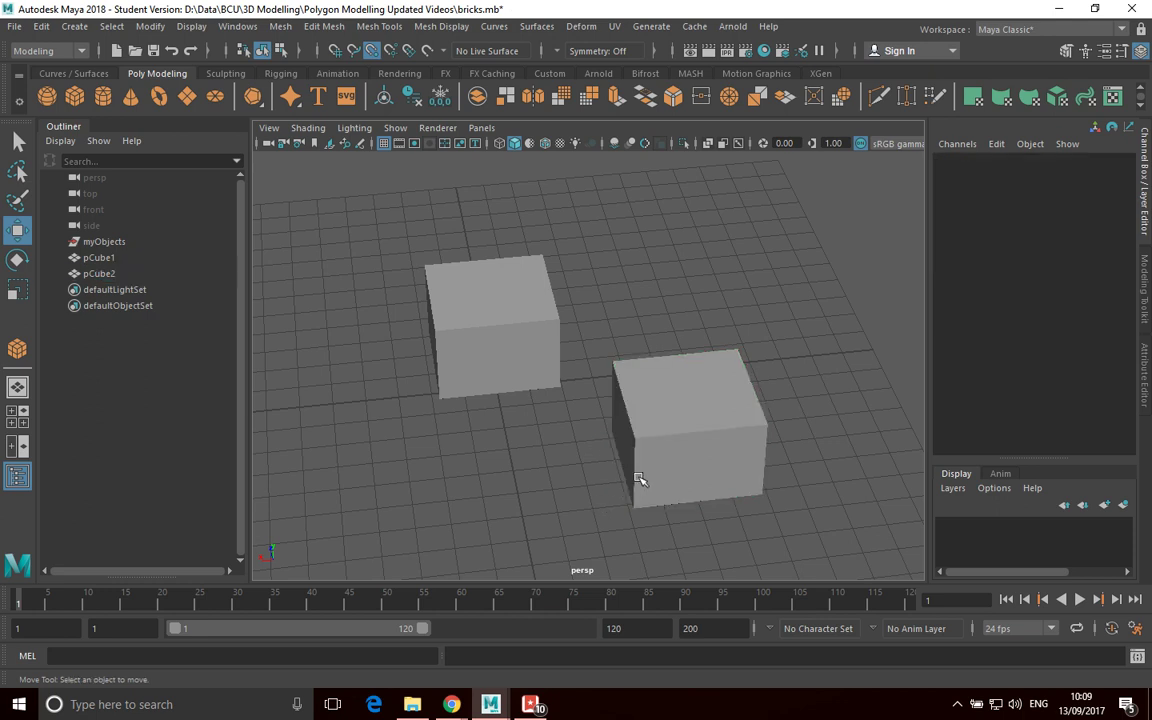
click(678, 432)
alt+drag(692, 428, 682, 486)
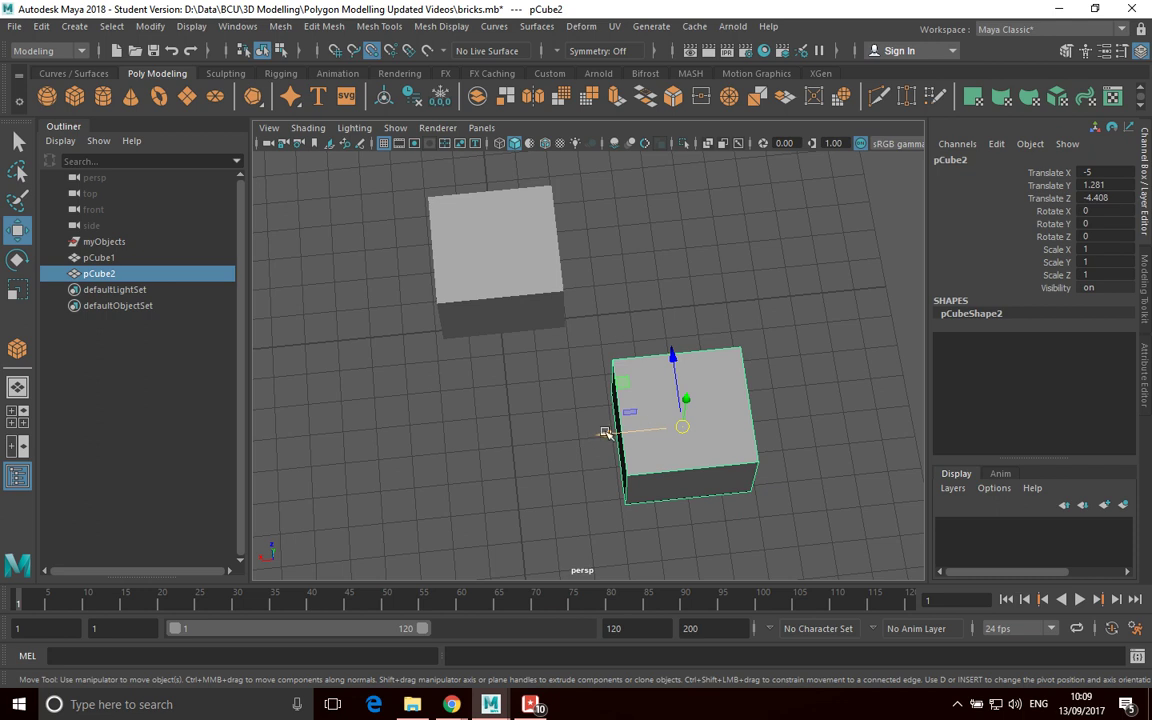
key(d)
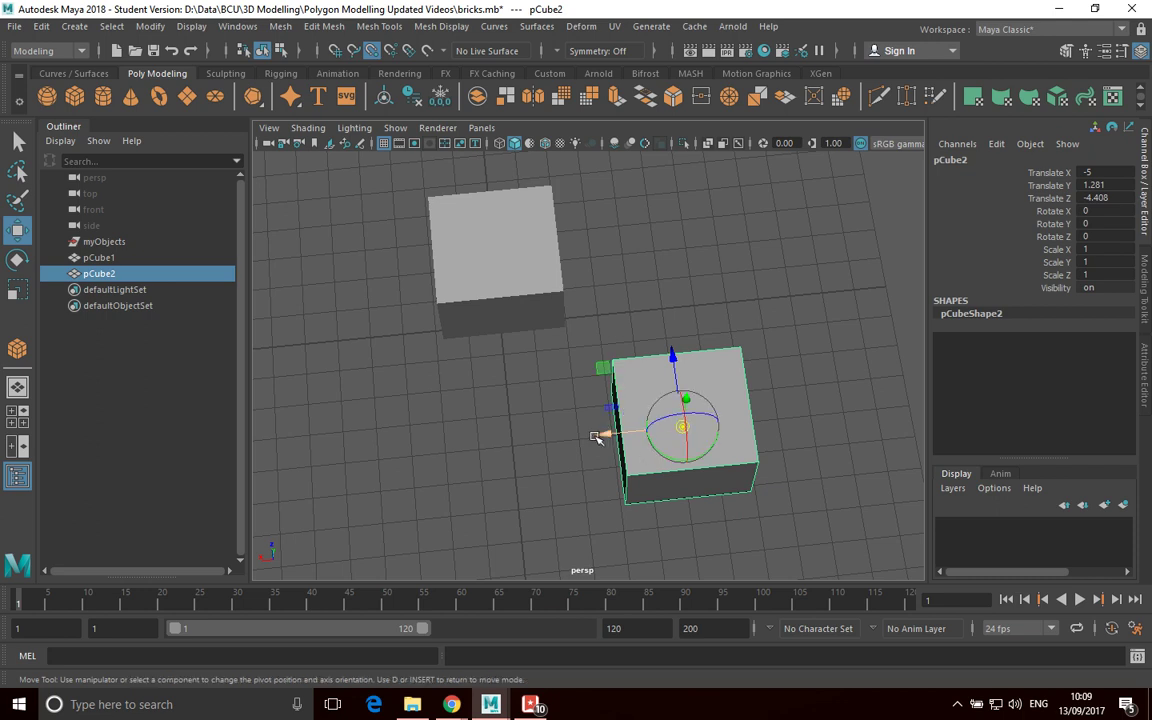
drag(609, 433, 597, 437)
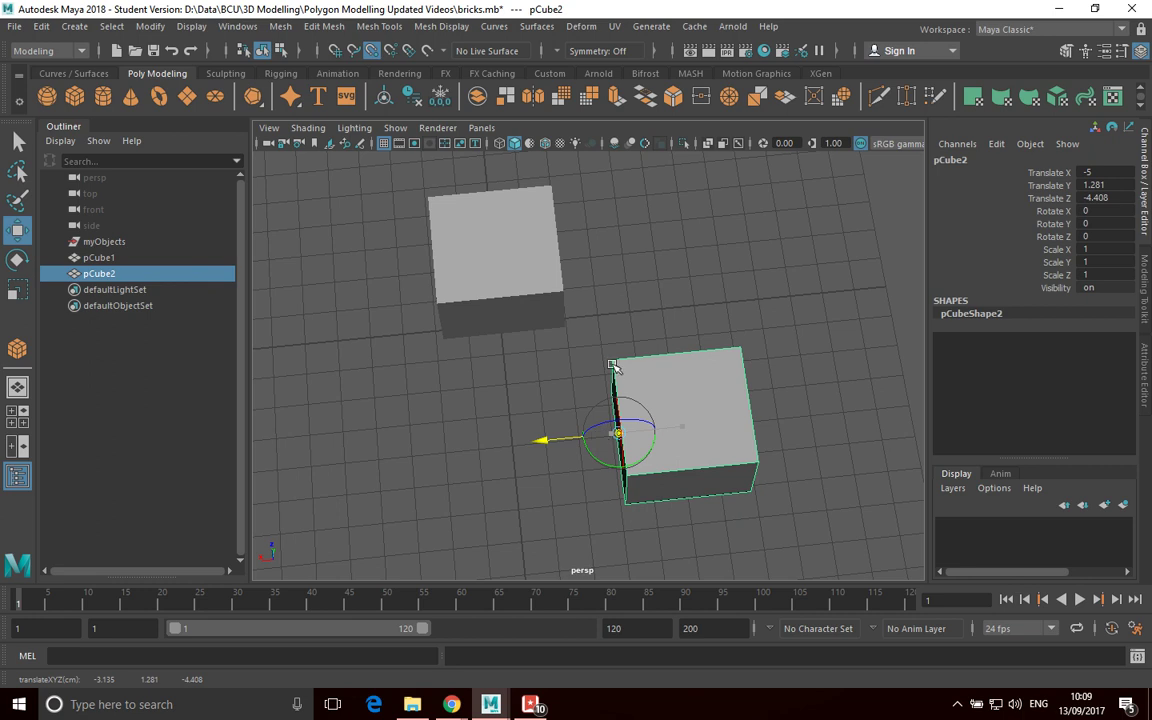
key(d)
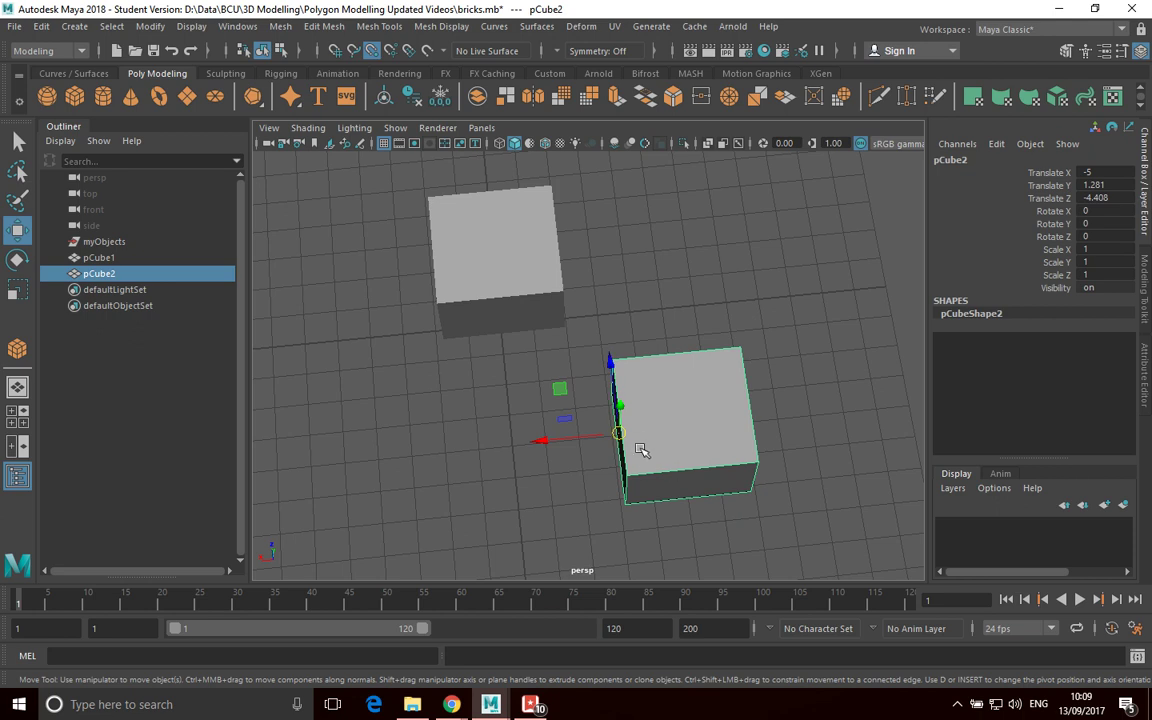
Snap the pivot of pCube2 to its top corner vertex nearest pCube1.
alt+drag(641, 451, 648, 478)
alt+drag(598, 420, 657, 414)
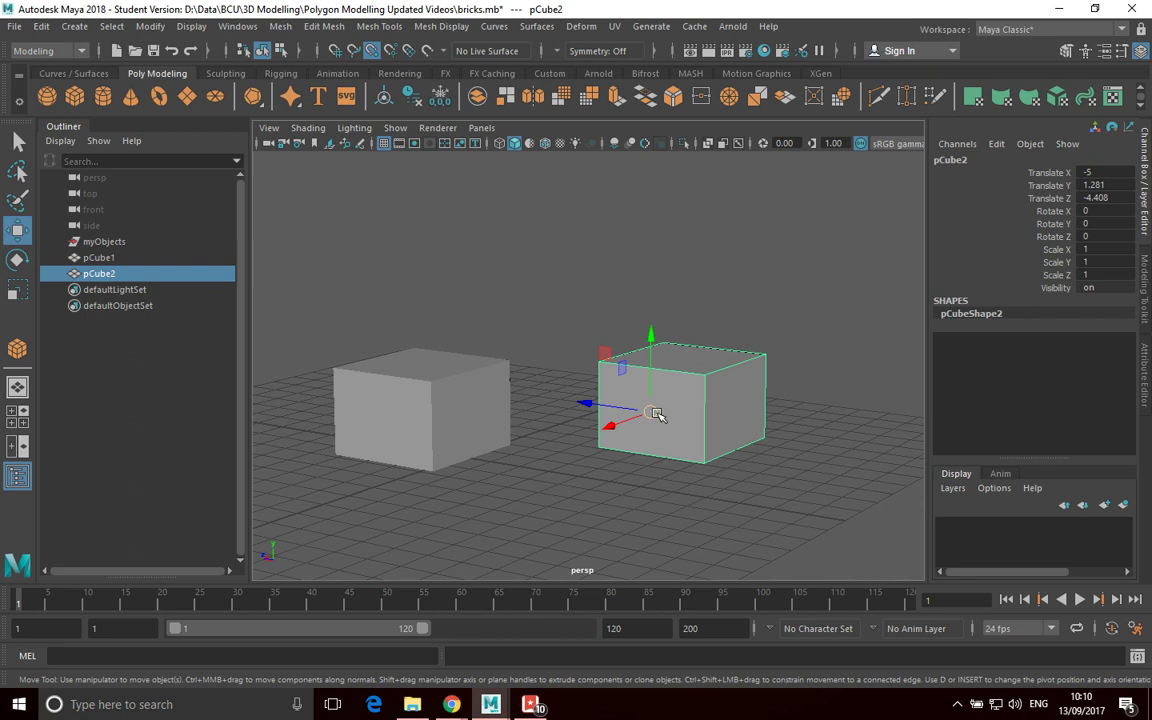
alt+drag(668, 458, 622, 472)
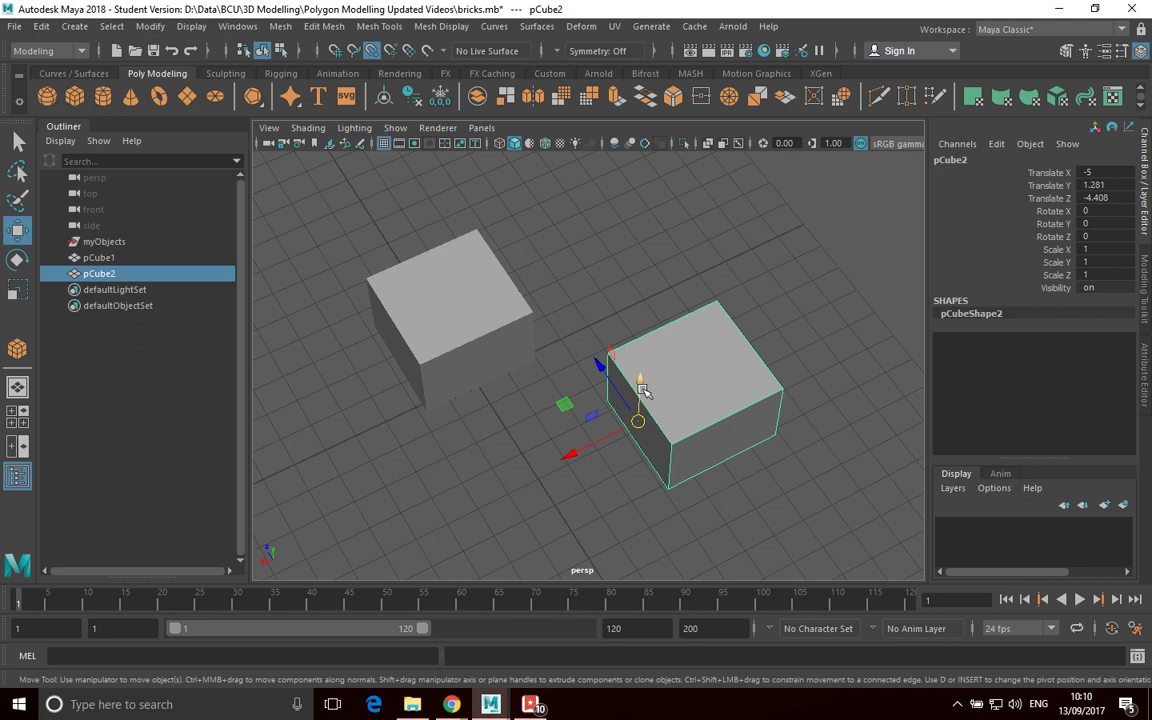
drag(638, 422, 638, 422)
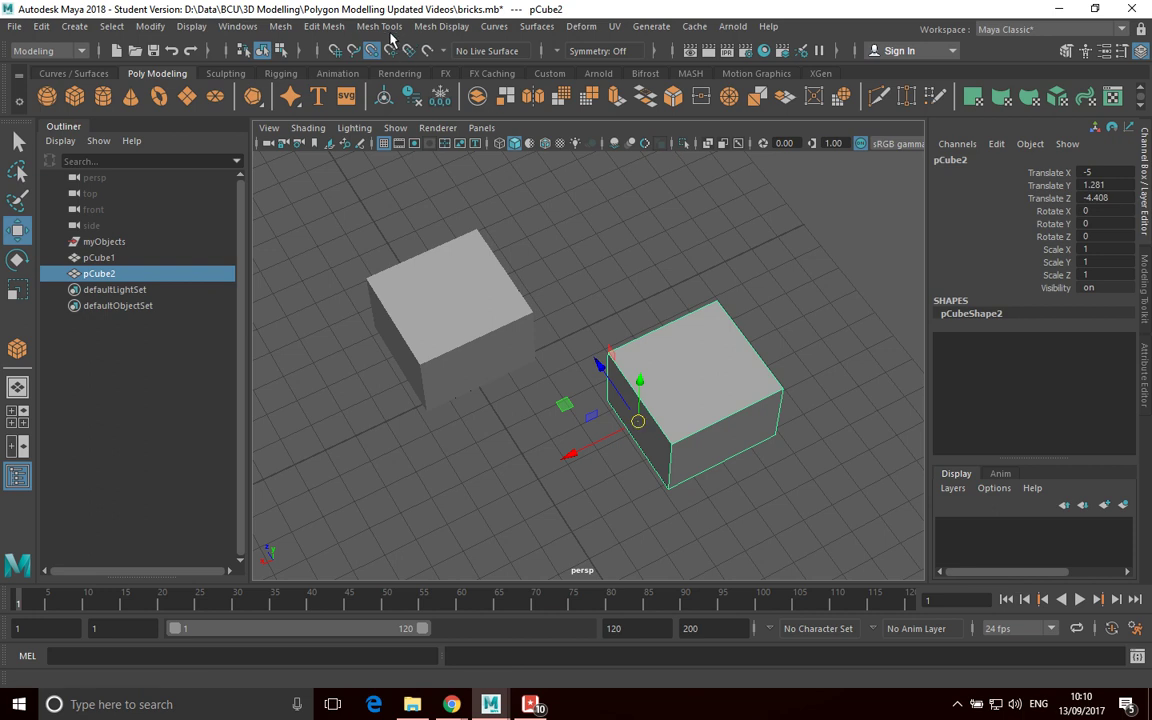
key(d)
drag(638, 422, 612, 357)
key(d)
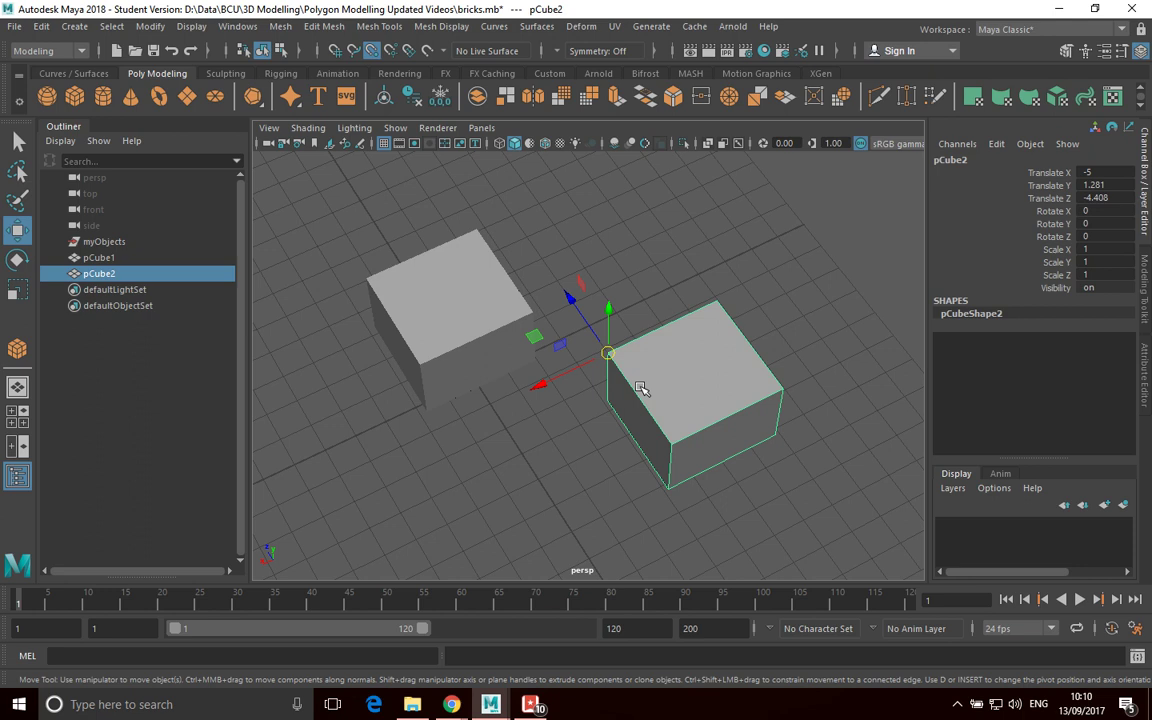
Snap pCube2 by its corner pivot onto the nearest top corner vertex of pCube1 so the two corners meet.
alt+drag(666, 424, 651, 479)
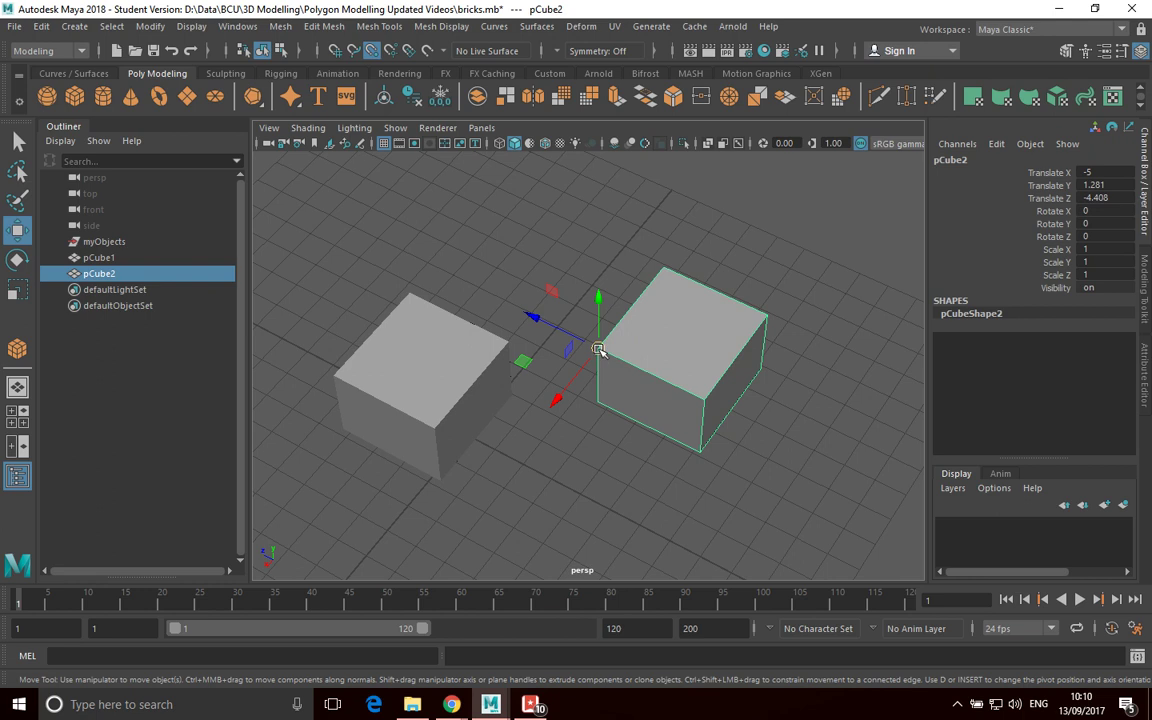
drag(598, 349, 462, 402)
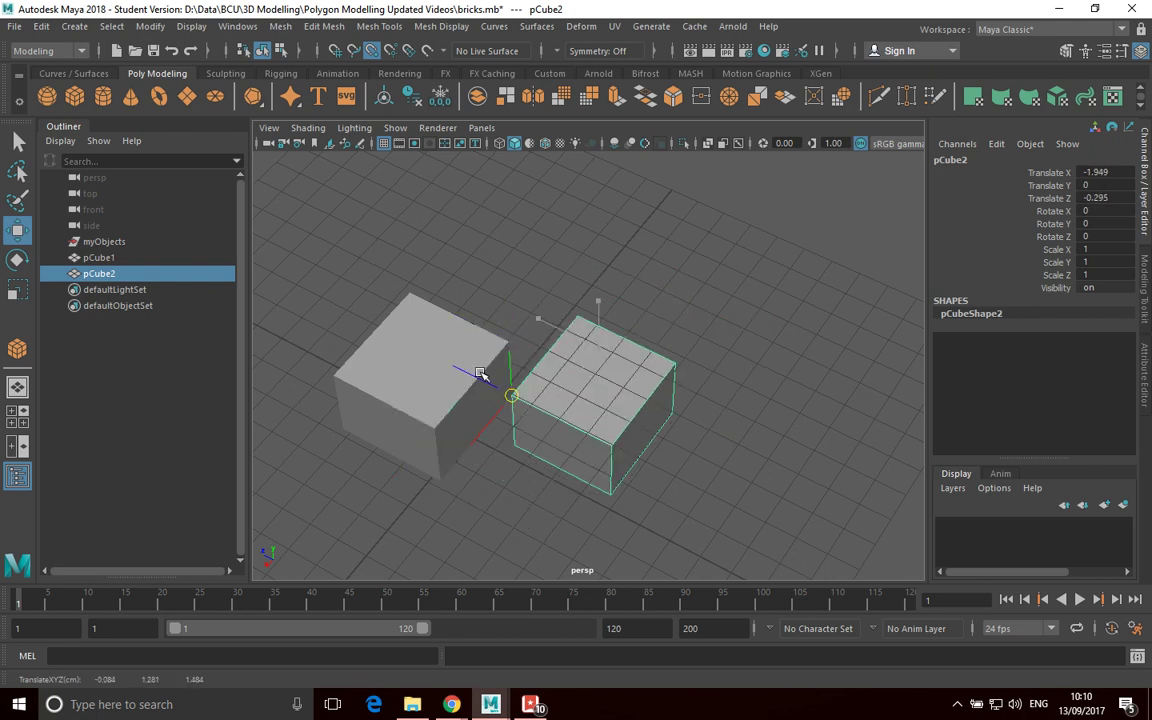
drag(480, 373, 509, 343)
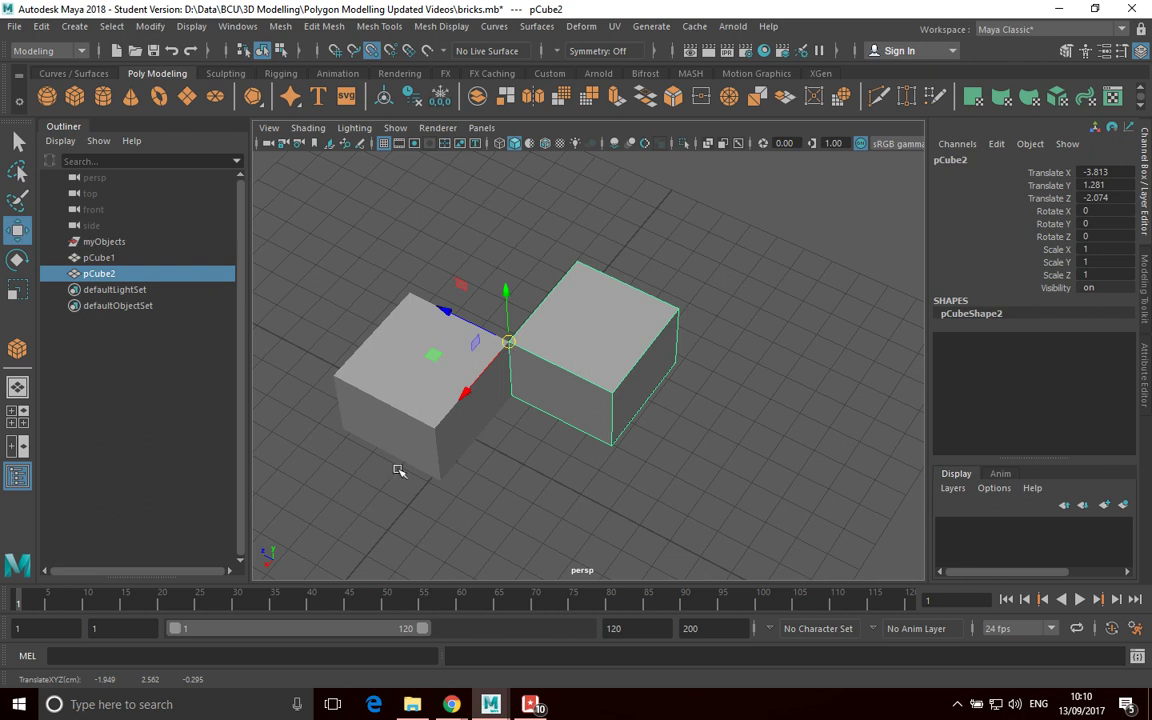
alt+drag(530, 458, 517, 432)
alt+middle_drag(517, 432, 555, 391)
scroll(593, 385, up, 6)
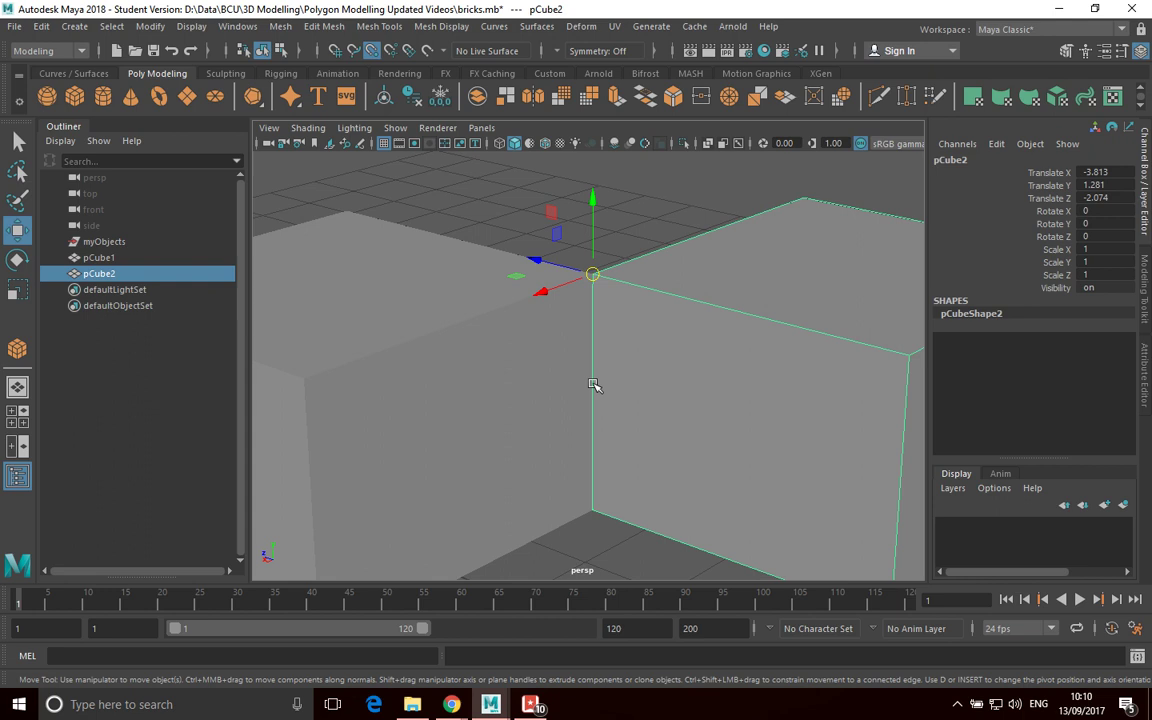
scroll(592, 395, down, 6)
alt+drag(591, 404, 630, 424)
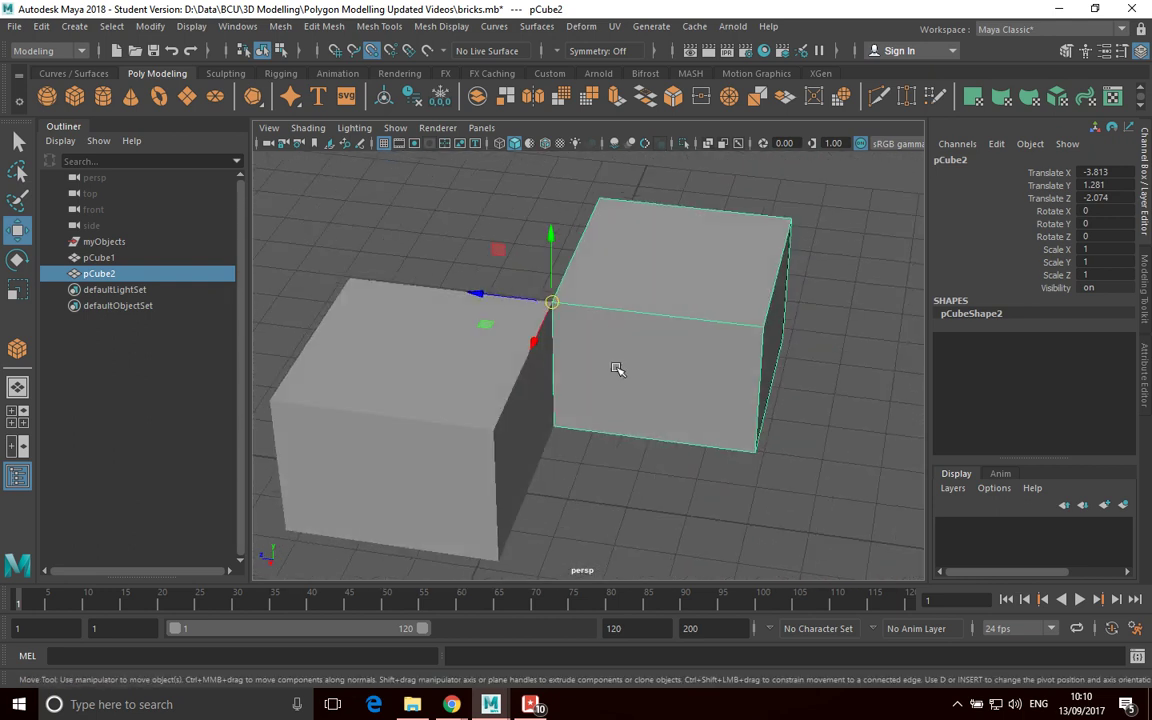
scroll(614, 370, down, 3)
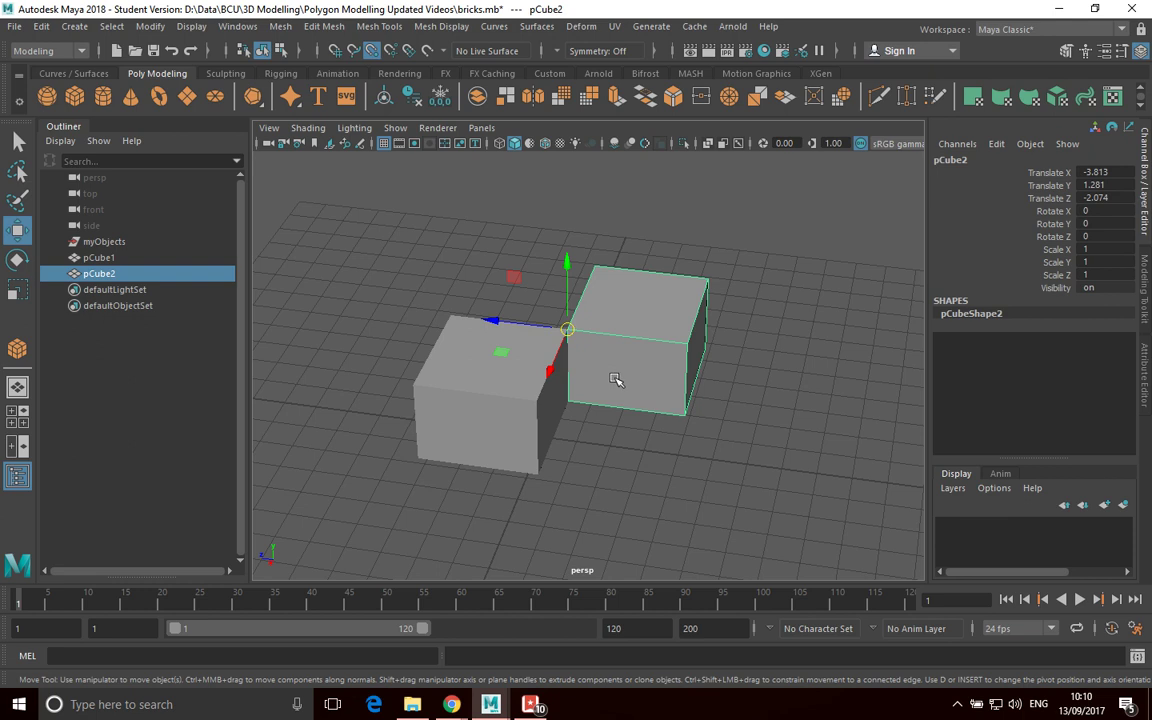